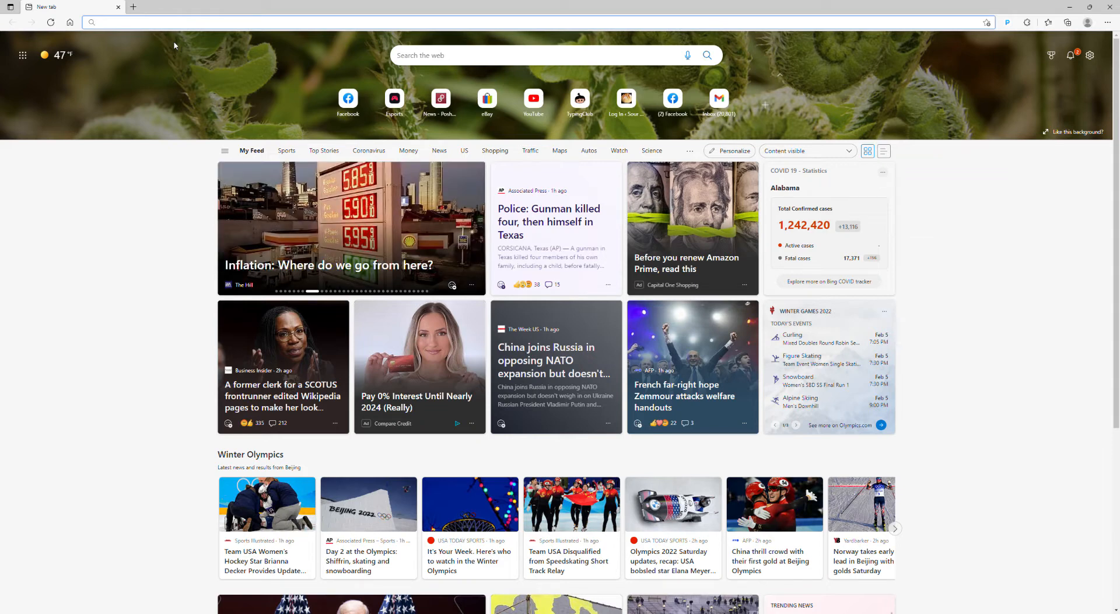
Step: Search the web for "panzoid" and open the panzoid.com website from the results
{"action": "type", "text": "panzoid"}
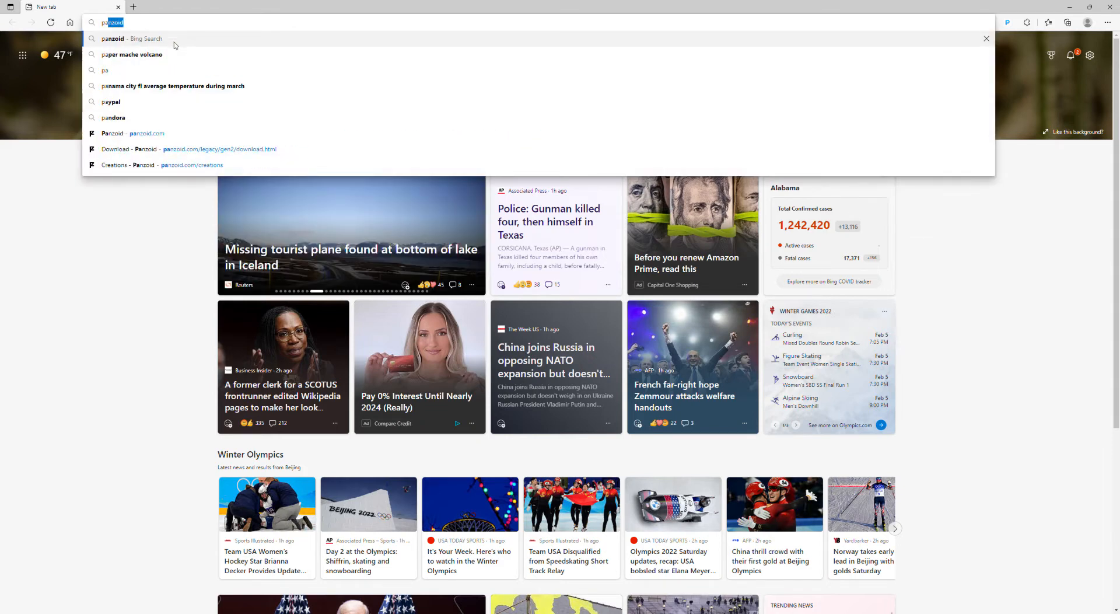
{"action": "left_click", "coordinate": [173, 42]}
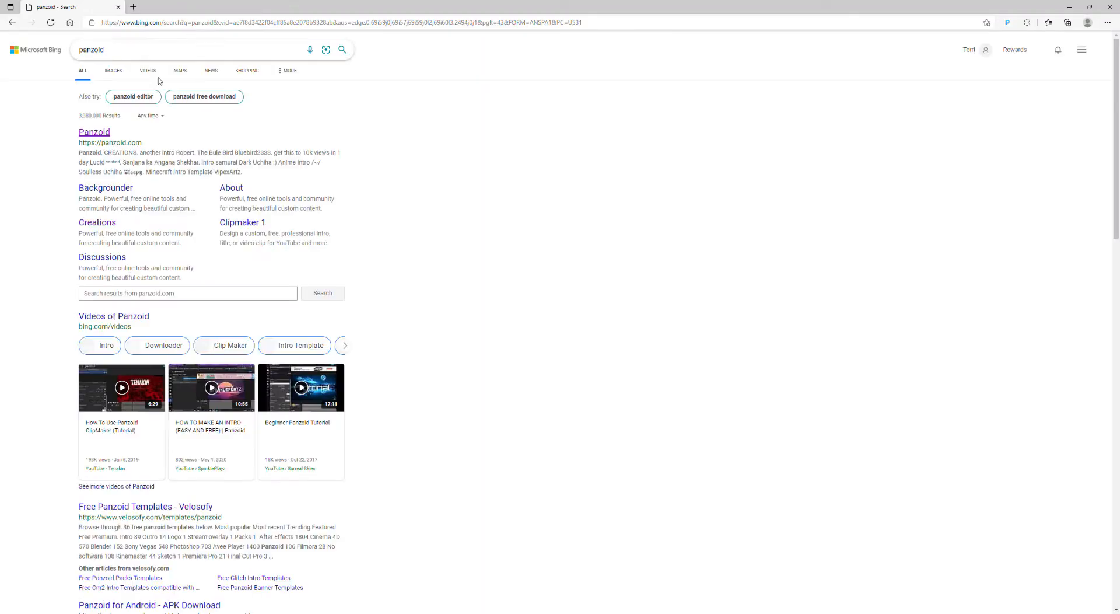
{"action": "left_click", "coordinate": [103, 133]}
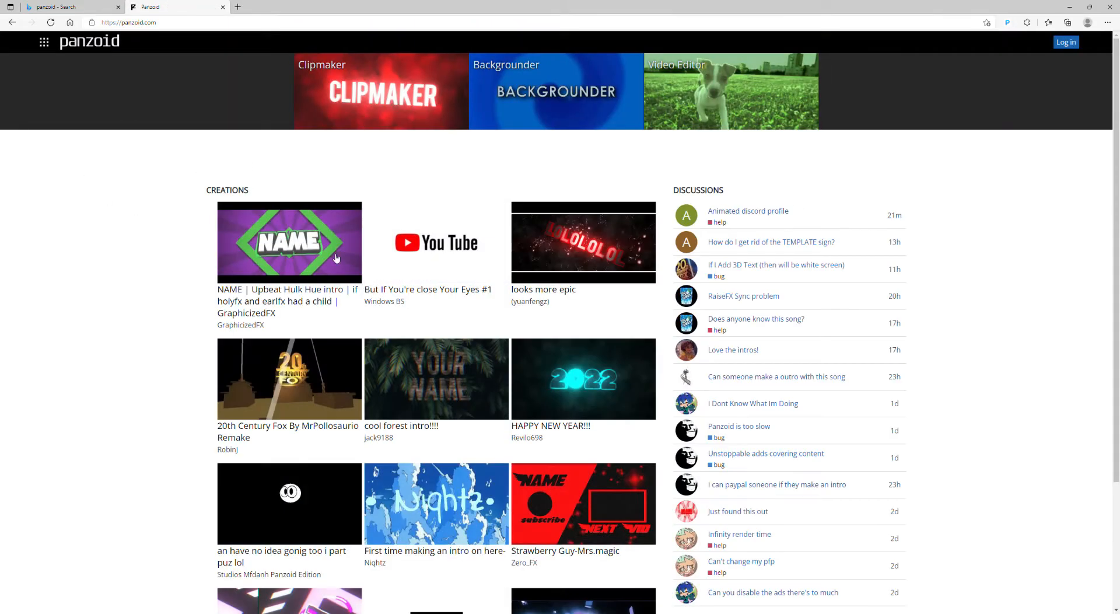
Step: Open the full Panzoid creations gallery and load the green TEMPLATE intro titled "dont to use" into Clipmaker
{"action": "scroll", "coordinate": [52, 317], "scroll_direction": "down", "scroll_amount": 3}
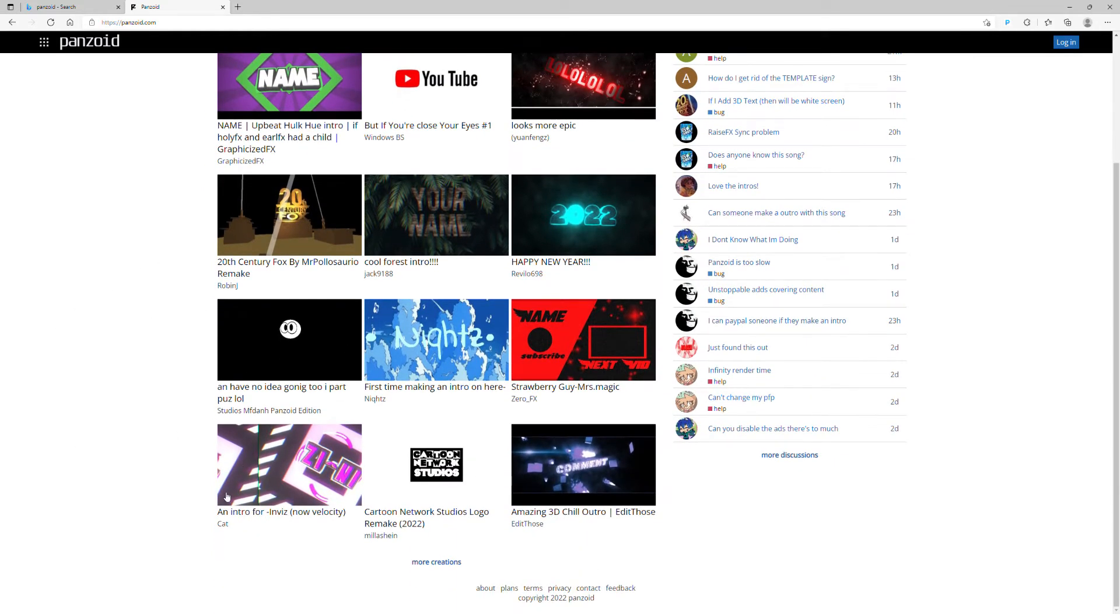
{"action": "left_click", "coordinate": [424, 564]}
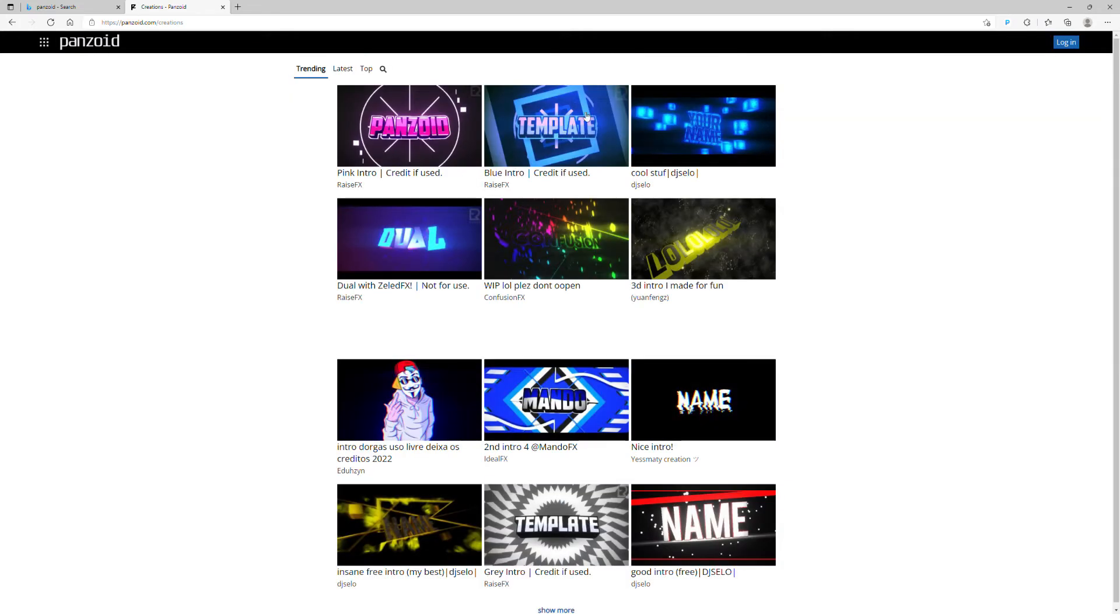
{"action": "scroll", "coordinate": [540, 345], "scroll_direction": "down", "scroll_amount": 3}
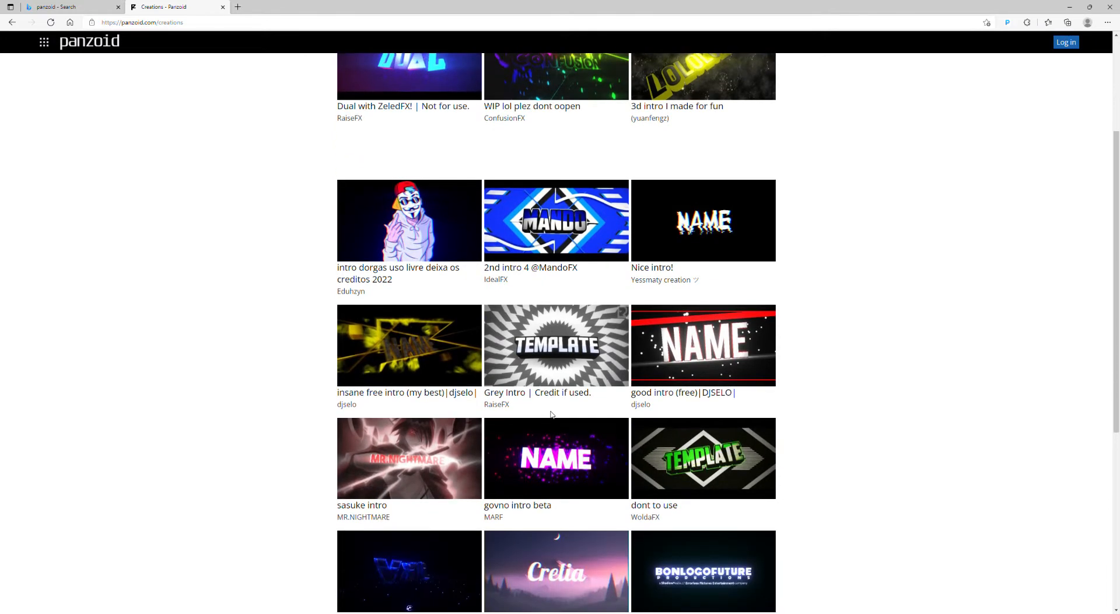
{"action": "scroll", "coordinate": [584, 402], "scroll_direction": "down", "scroll_amount": 2}
{"action": "left_click", "coordinate": [705, 371]}
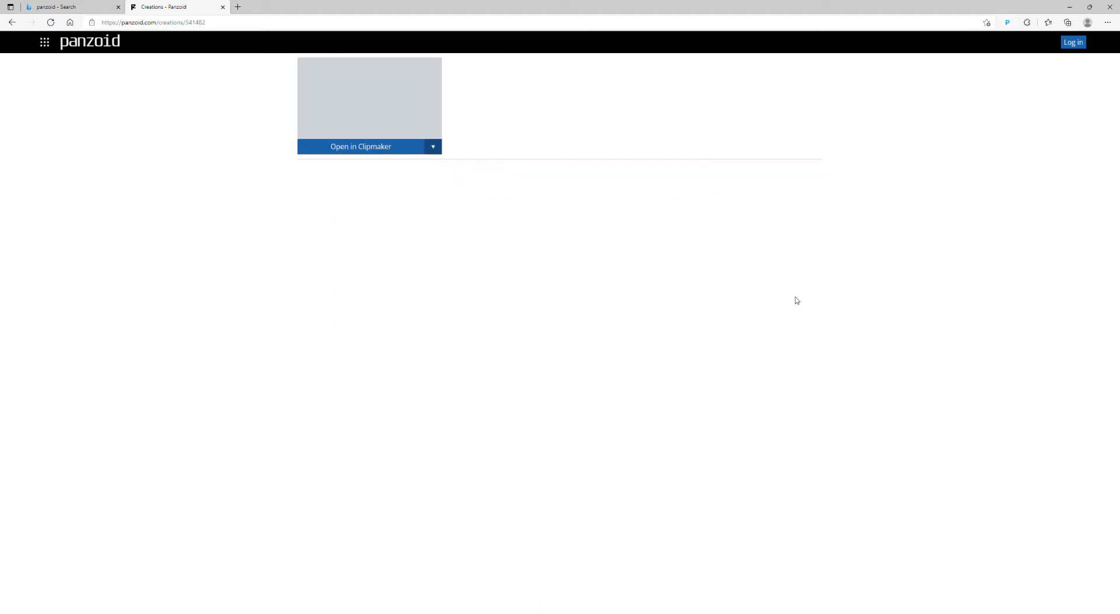
{"action": "left_click", "coordinate": [332, 147]}
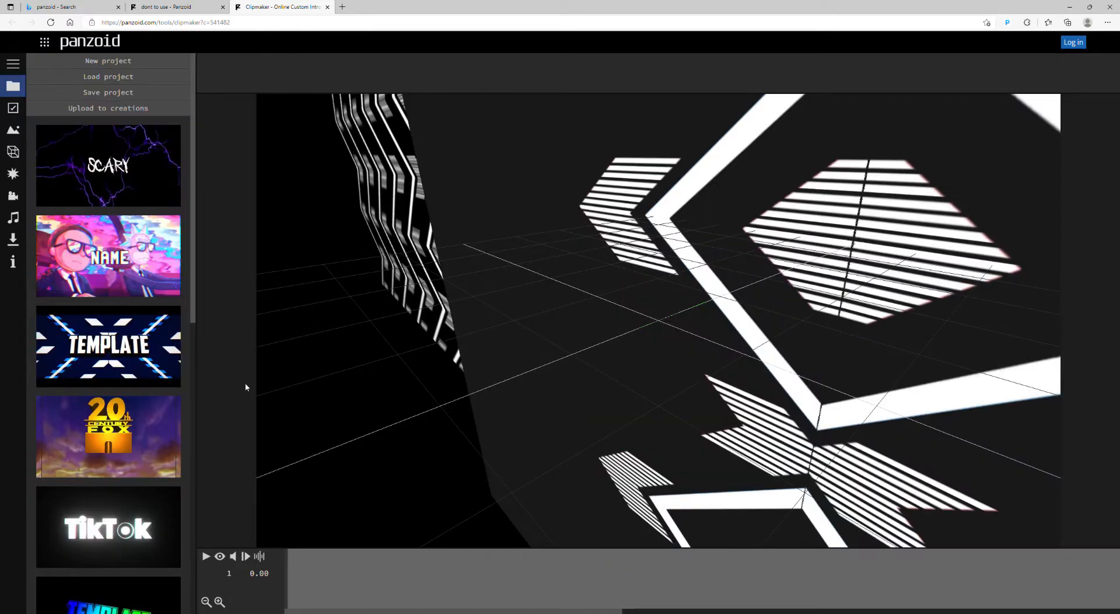
Step: Play the green TEMPLATE intro's preview and pause it
{"action": "left_click", "coordinate": [221, 557]}
{"action": "left_click", "coordinate": [206, 556]}
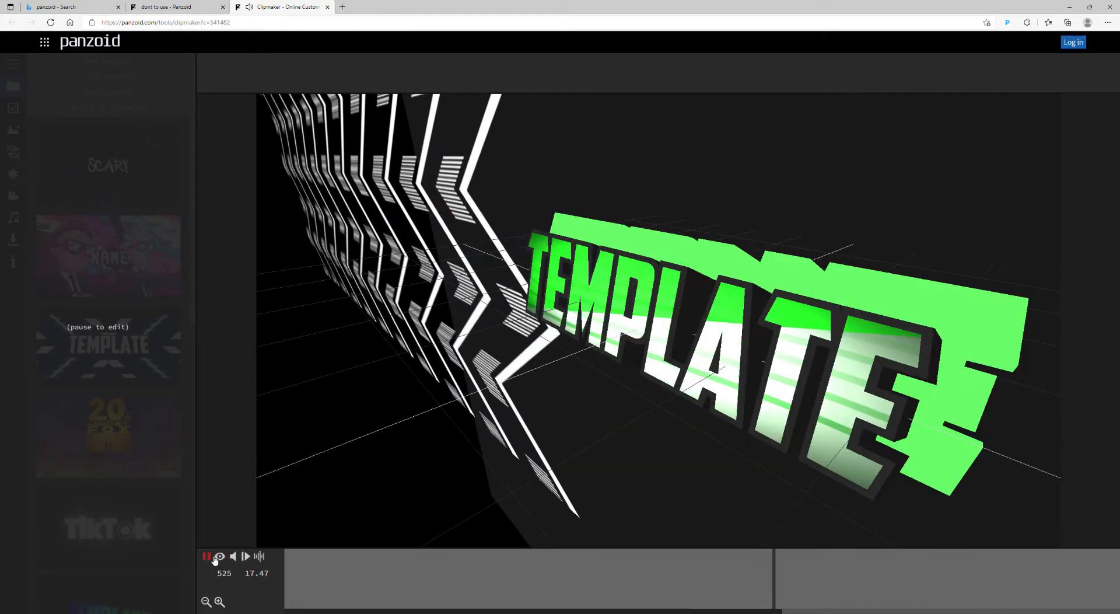
{"action": "left_click", "coordinate": [208, 555]}
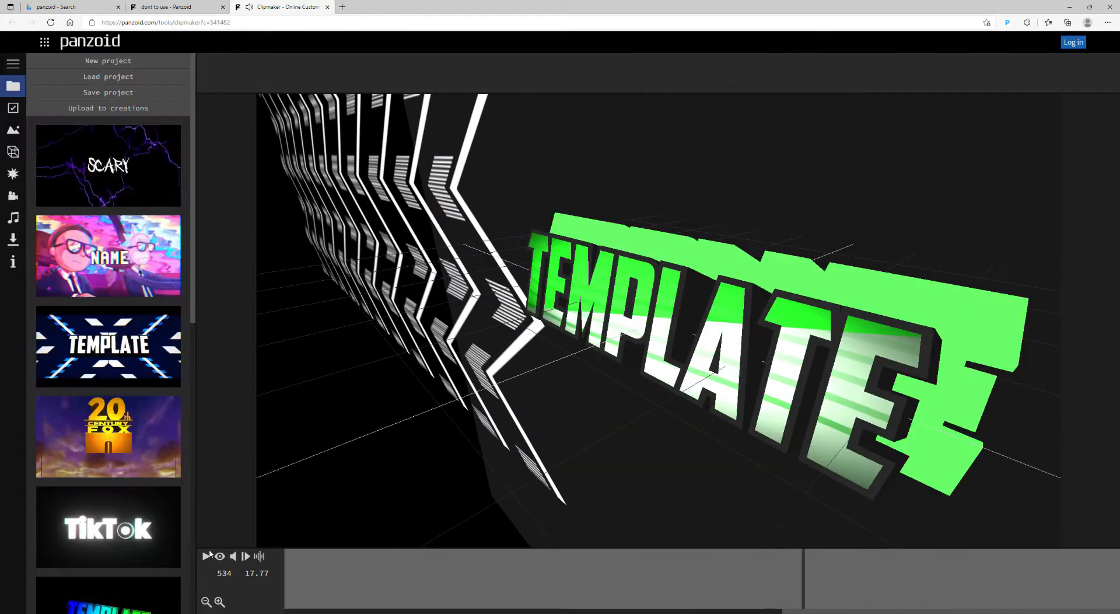
Step: Load the blue-green TEMPLATE thumbnail's project from the template list and play through its preview
{"action": "left_click", "coordinate": [13, 63]}
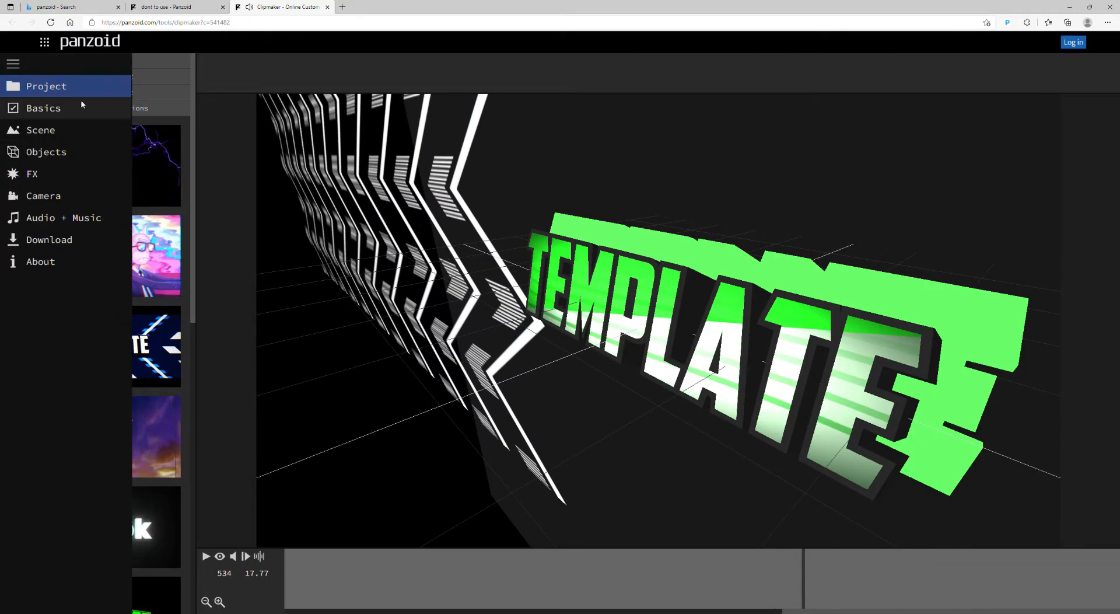
{"action": "left_click", "coordinate": [68, 87]}
{"action": "scroll", "coordinate": [142, 262], "scroll_direction": "down", "scroll_amount": 3}
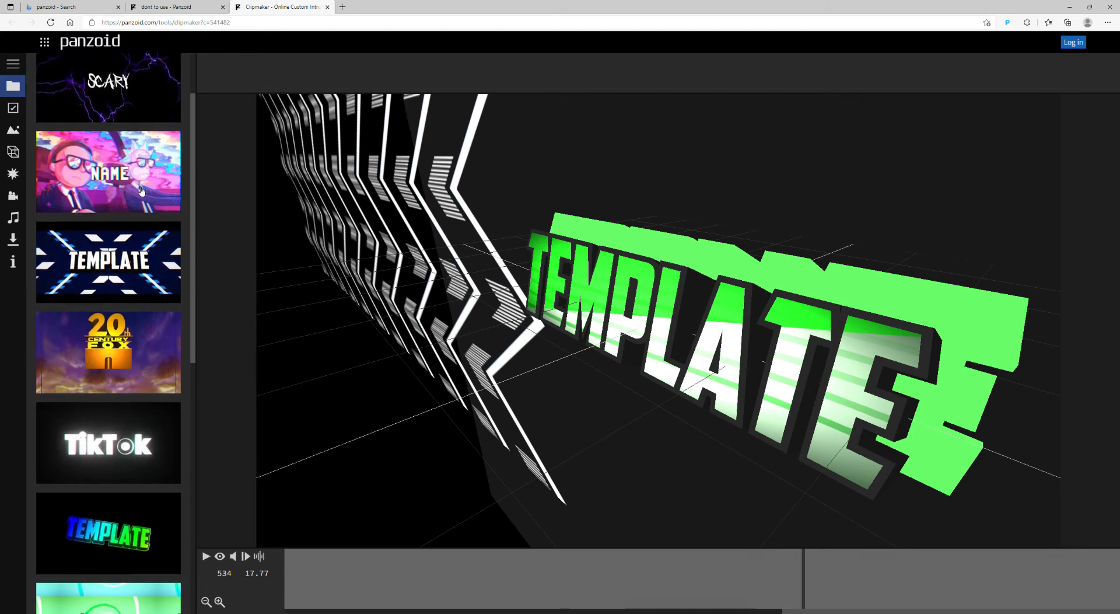
{"action": "scroll", "coordinate": [141, 280], "scroll_direction": "down", "scroll_amount": 2}
{"action": "left_click", "coordinate": [115, 364]}
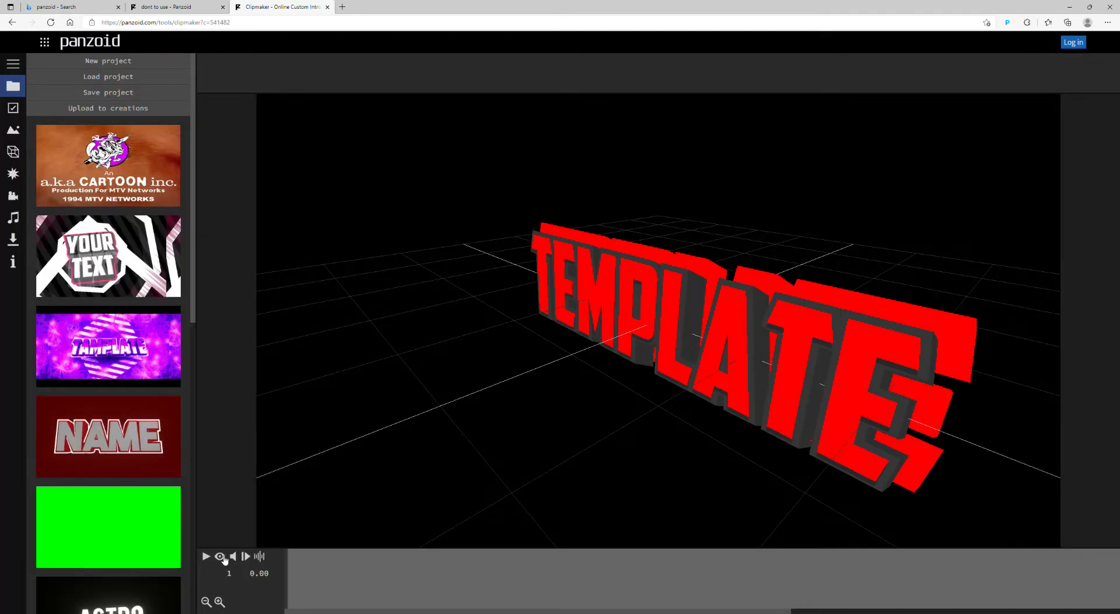
{"action": "left_click", "coordinate": [205, 556]}
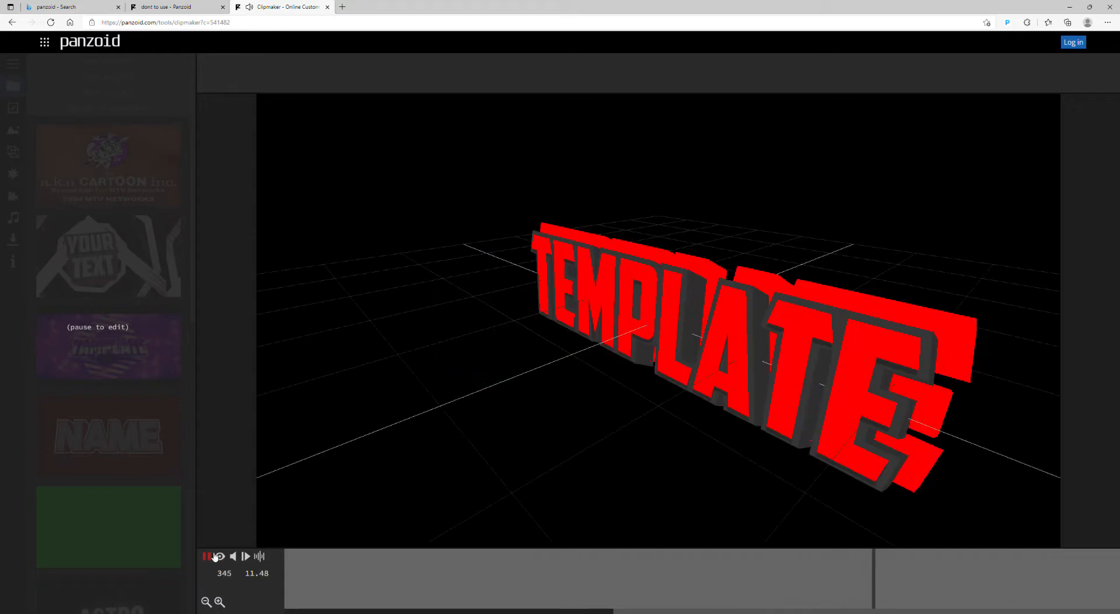
{"action": "left_click", "coordinate": [207, 557]}
Step: Load the purple TAMPLATE project from the template list, play its preview and pause it
{"action": "scroll", "coordinate": [129, 460], "scroll_direction": "down", "scroll_amount": 2}
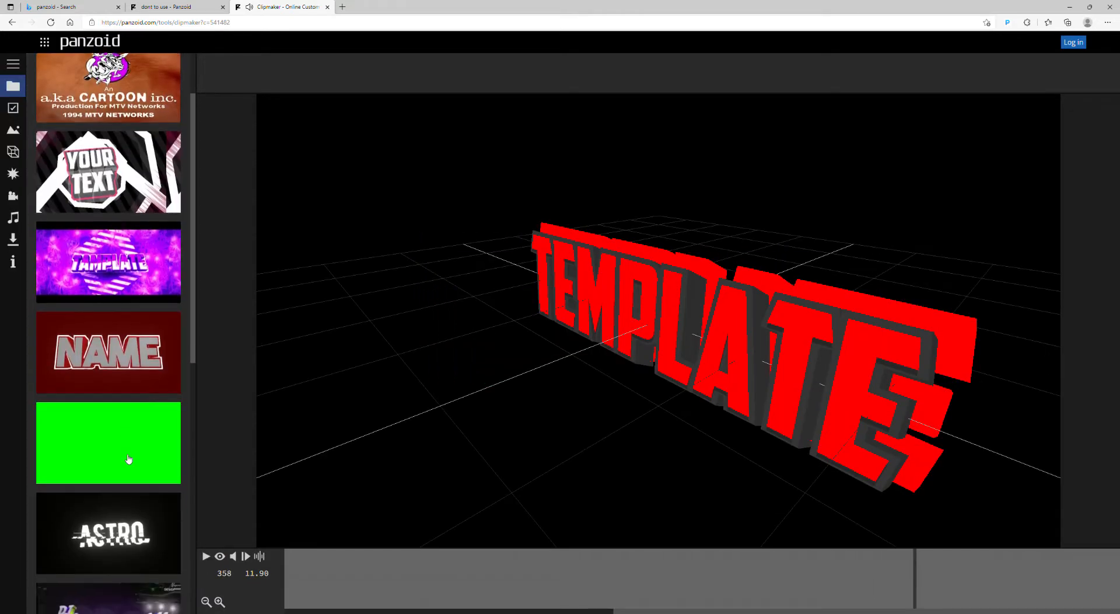
{"action": "left_click", "coordinate": [128, 259]}
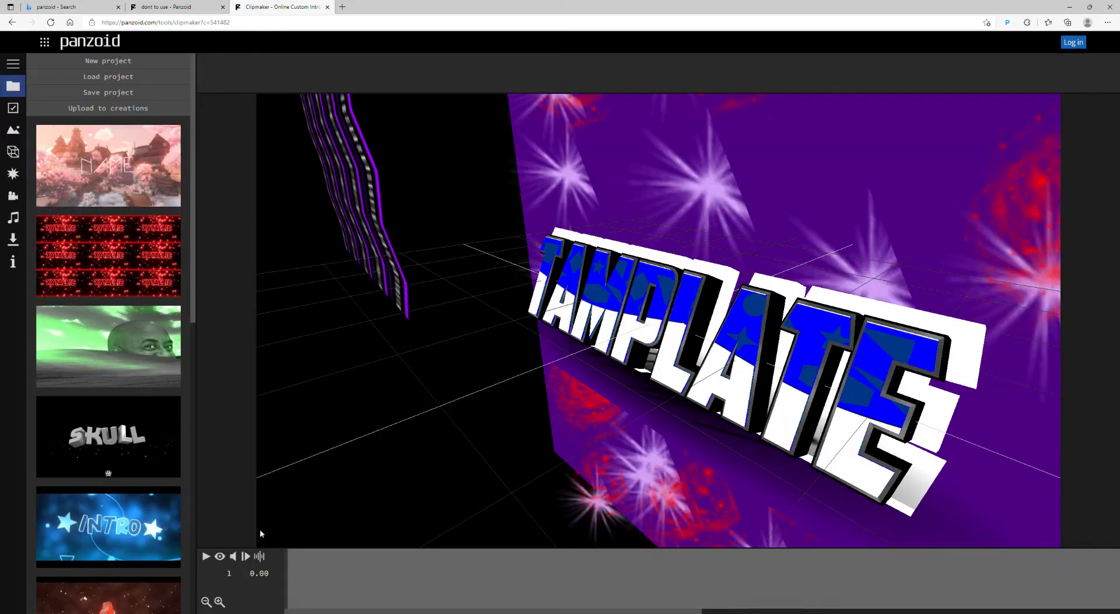
{"action": "left_click", "coordinate": [220, 557]}
{"action": "left_click", "coordinate": [207, 556]}
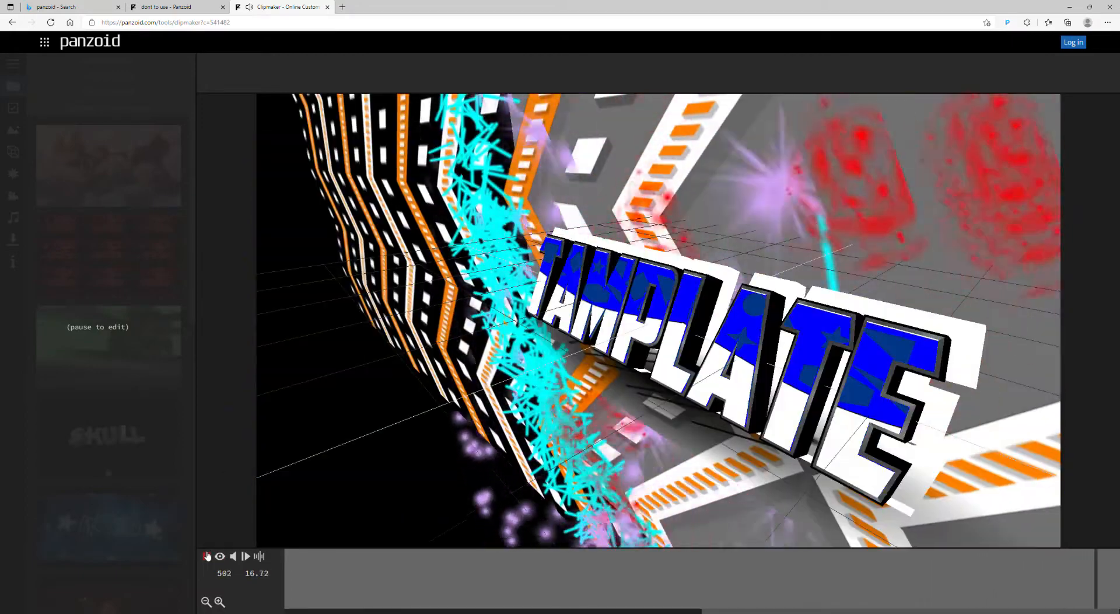
{"action": "left_click", "coordinate": [206, 556]}
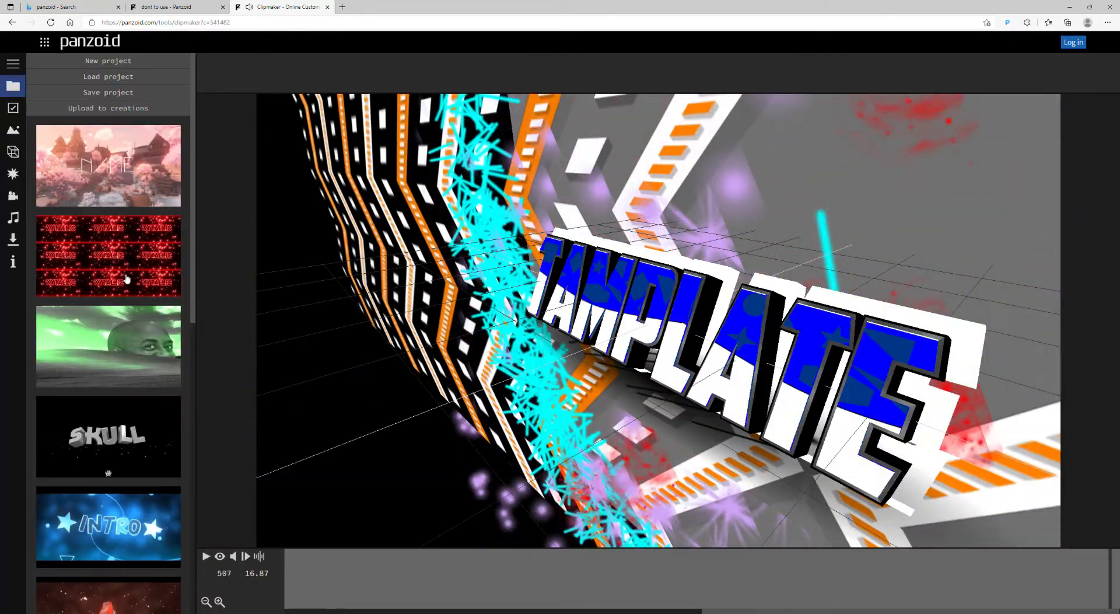
Step: Change all three TAMPLATE text objects in the Main Text group's Set to "Invigorators"
{"action": "left_click", "coordinate": [11, 152]}
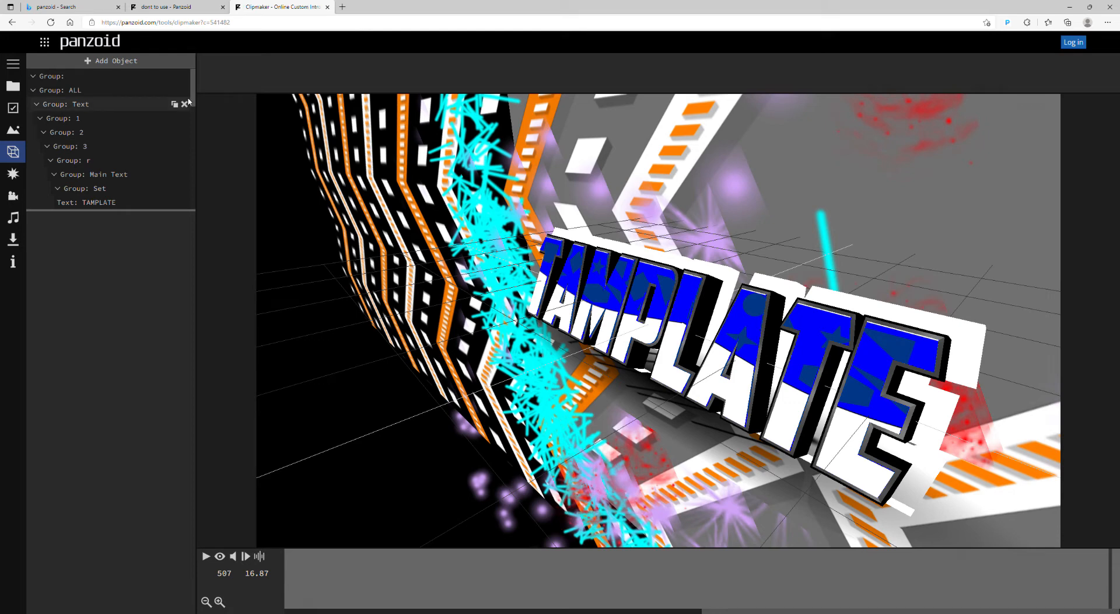
{"action": "scroll", "coordinate": [151, 129], "scroll_direction": "down", "scroll_amount": 2}
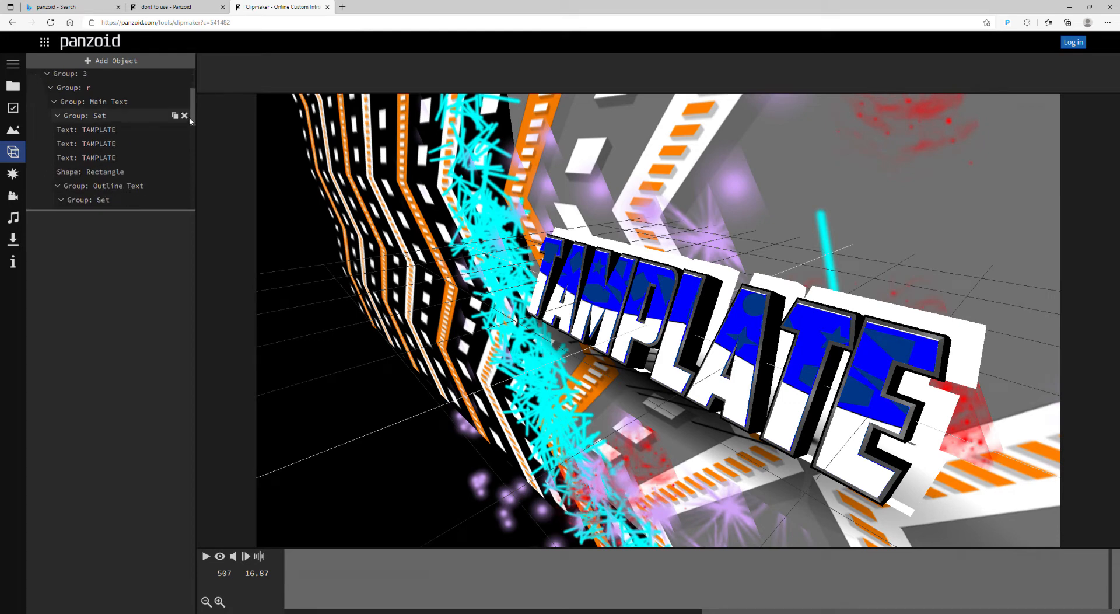
{"action": "left_click", "coordinate": [120, 129]}
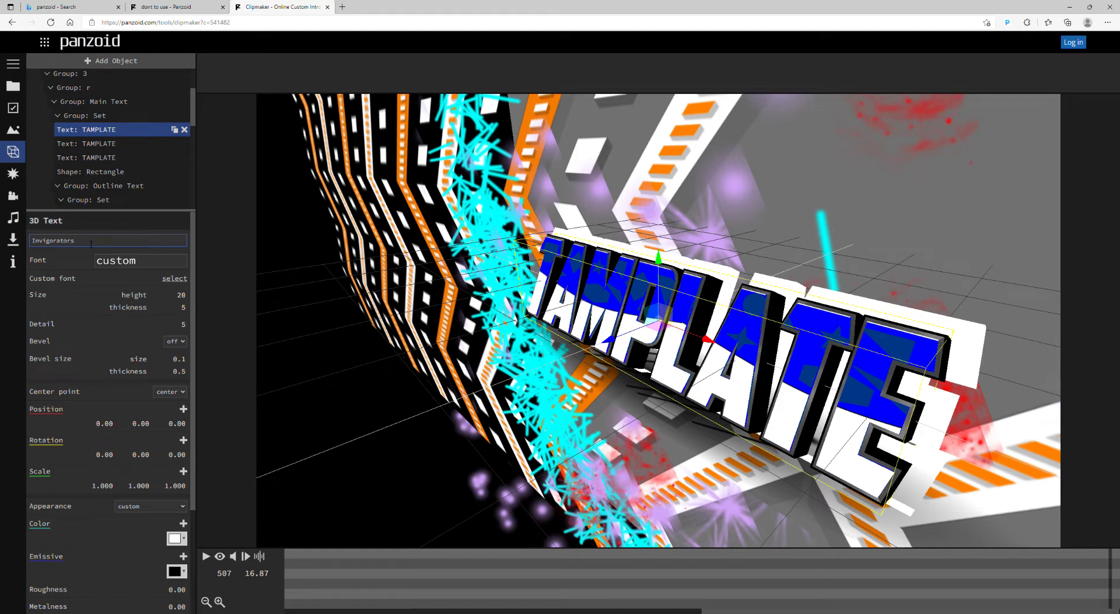
{"action": "left_click", "coordinate": [152, 139]}
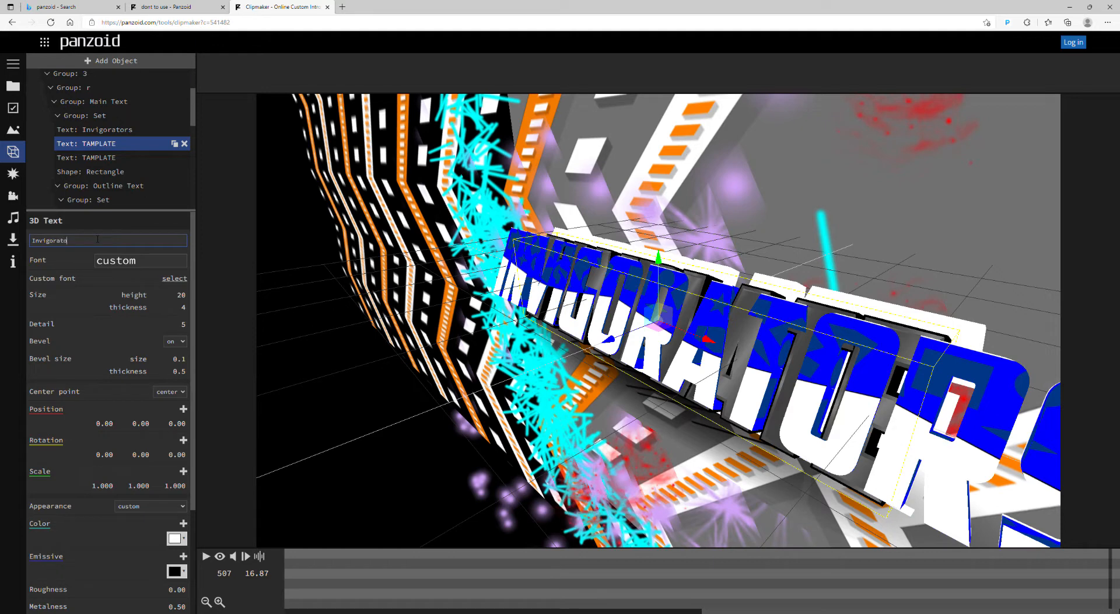
{"action": "left_click", "coordinate": [135, 158]}
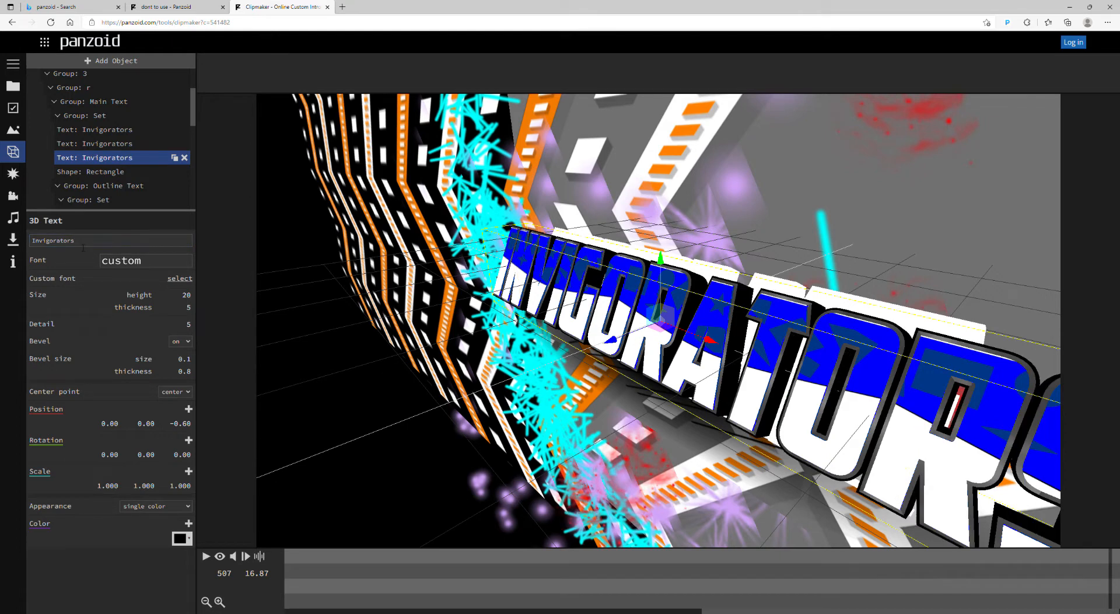
Step: Preview the intro with the Invigorators text, and view the project's effects and camera animation settings
{"action": "left_click", "coordinate": [220, 556]}
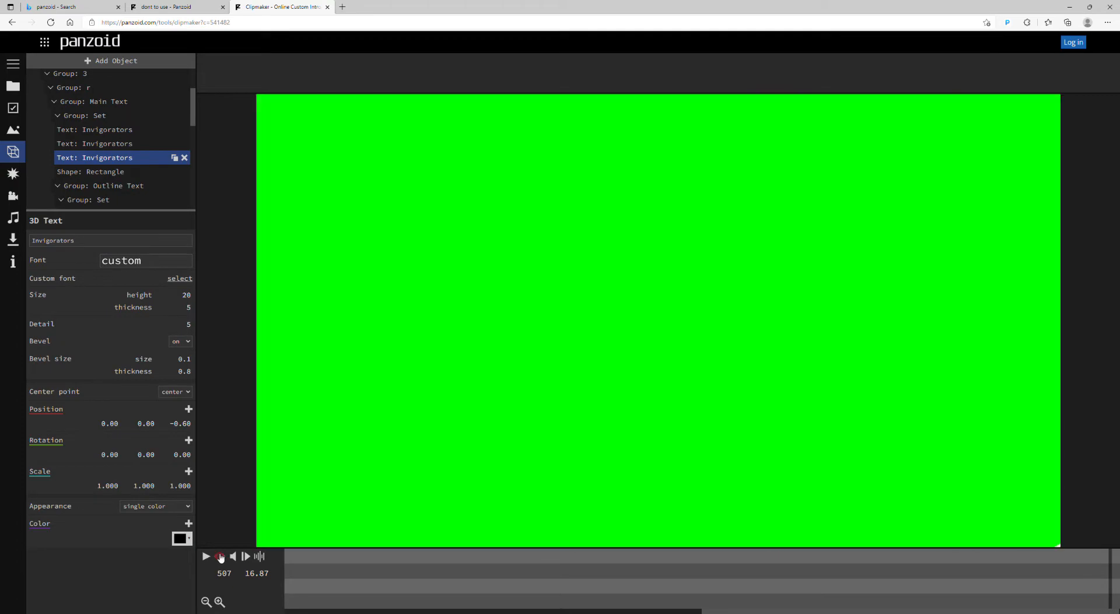
{"action": "left_click", "coordinate": [206, 555]}
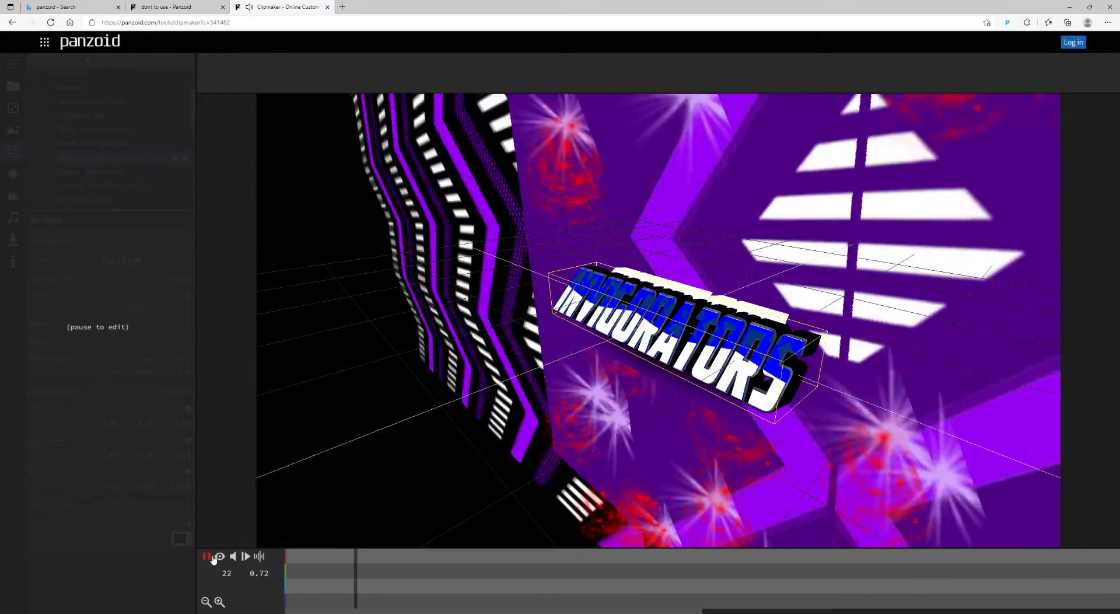
{"action": "left_click", "coordinate": [206, 556]}
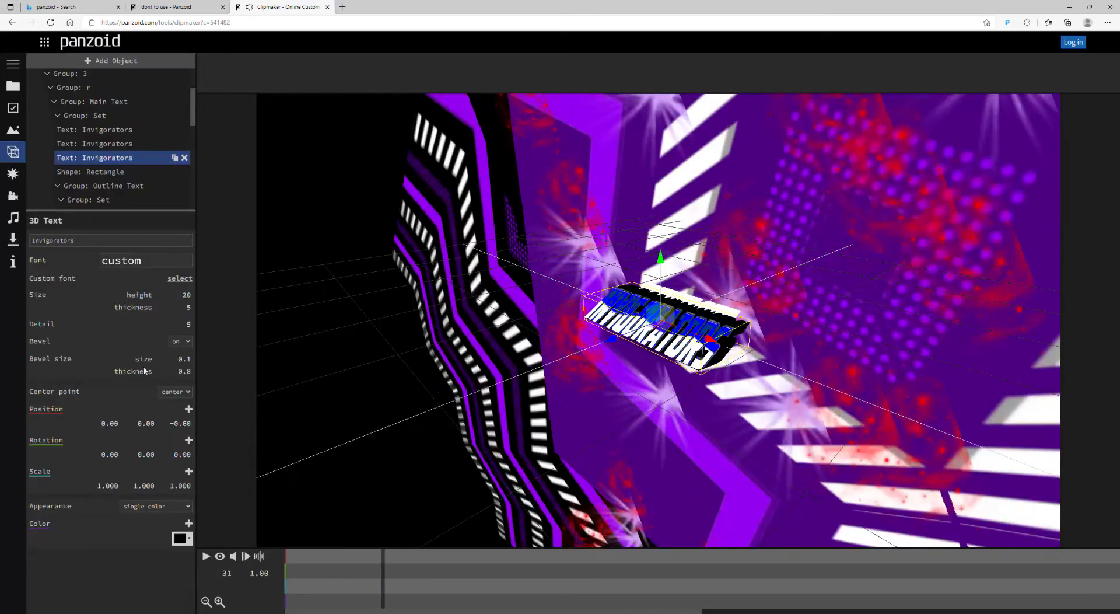
{"action": "left_click", "coordinate": [10, 181]}
{"action": "left_click", "coordinate": [12, 193]}
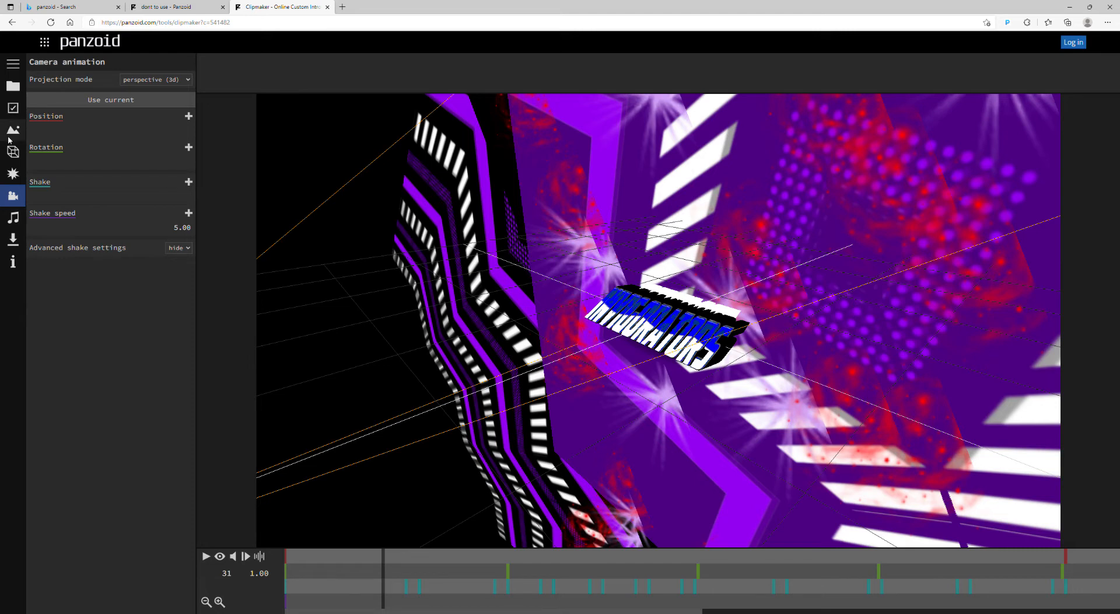
Step: Render the intro in balanced mode as .mkv (vp8/opus) and download the finished video
{"action": "left_click", "coordinate": [14, 245]}
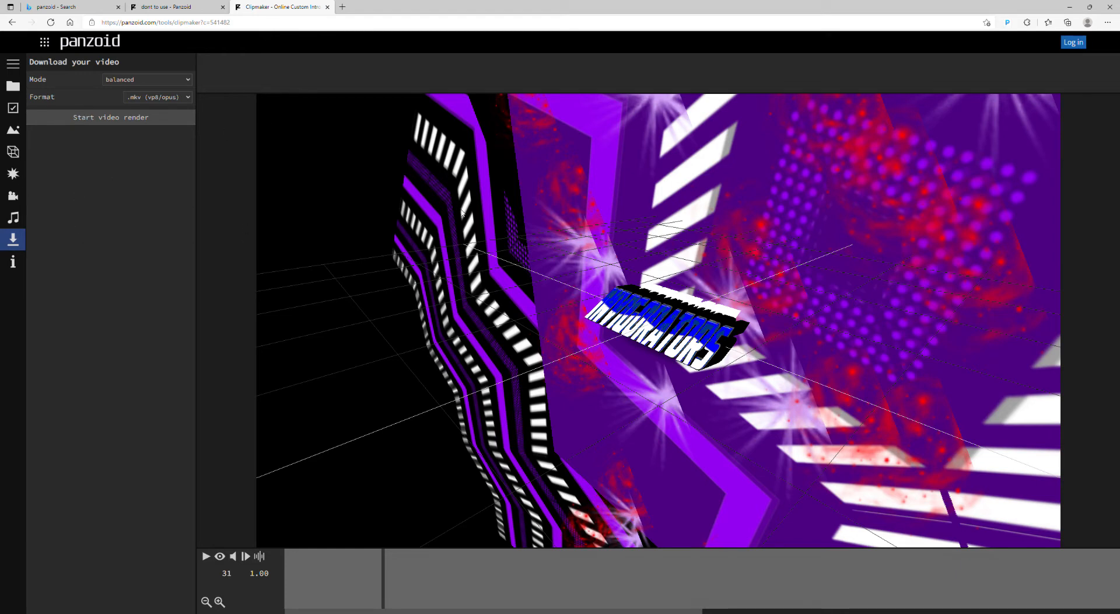
{"action": "left_click", "coordinate": [107, 119]}
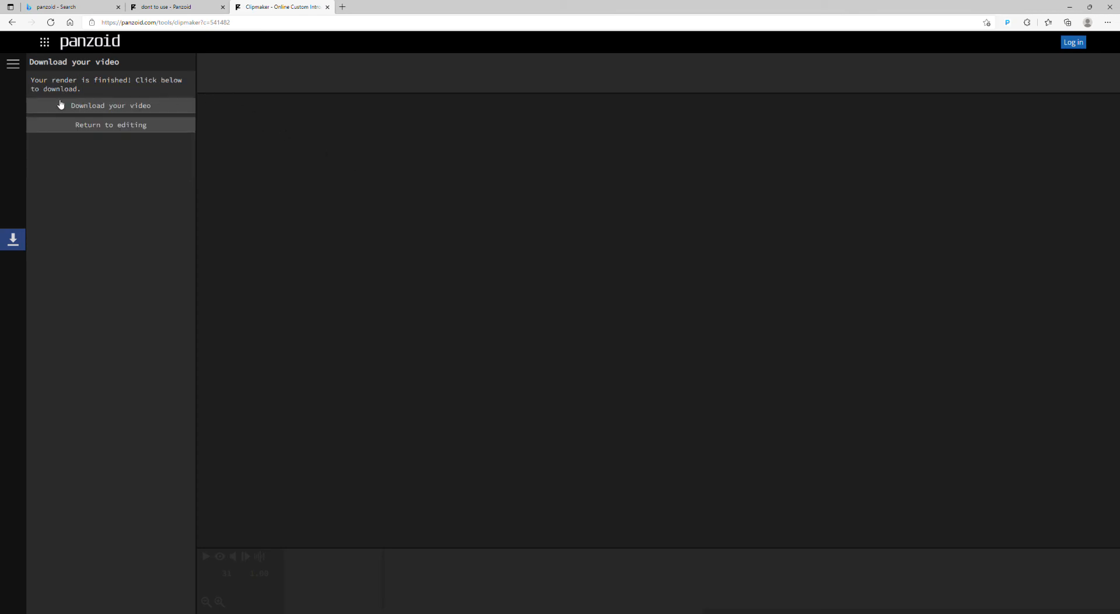
{"action": "left_click", "coordinate": [136, 108]}
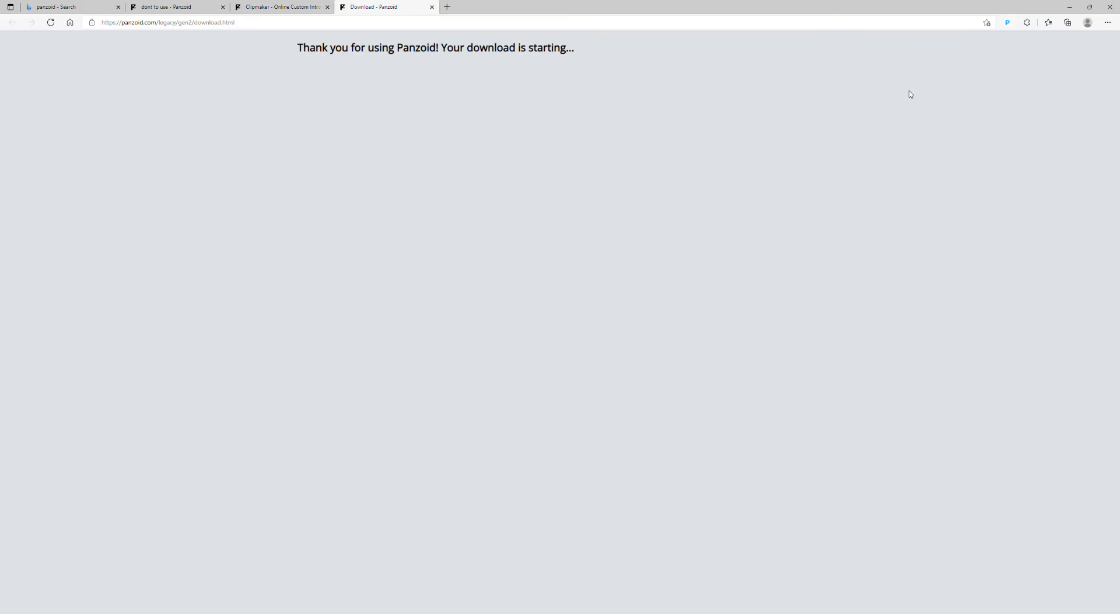